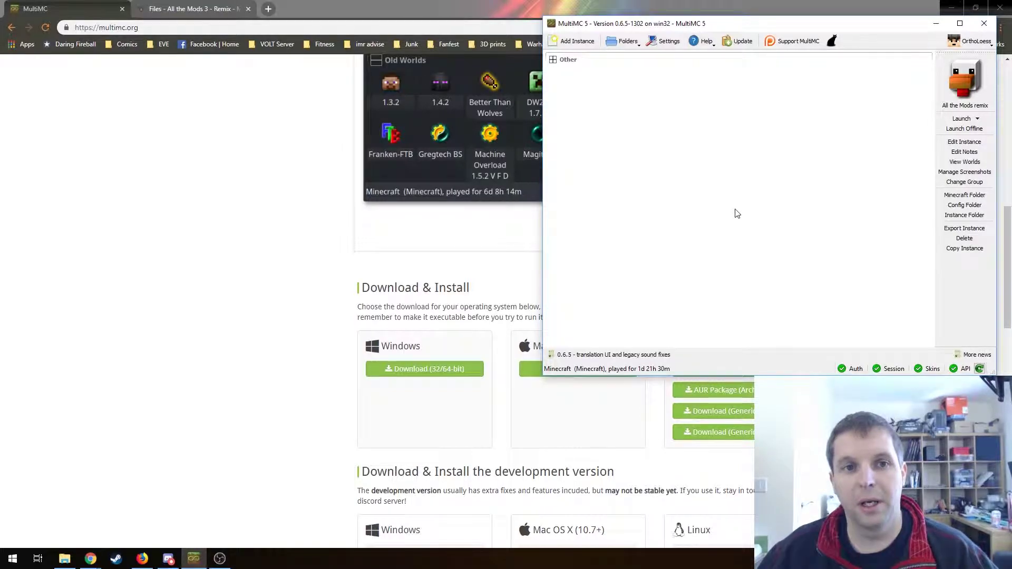
# Step: Download the stable Windows (32/64-bit) build from the MultiMC website and show mmc-stable-win32.zip in the Downloads folder
pyautogui.click(304, 199)
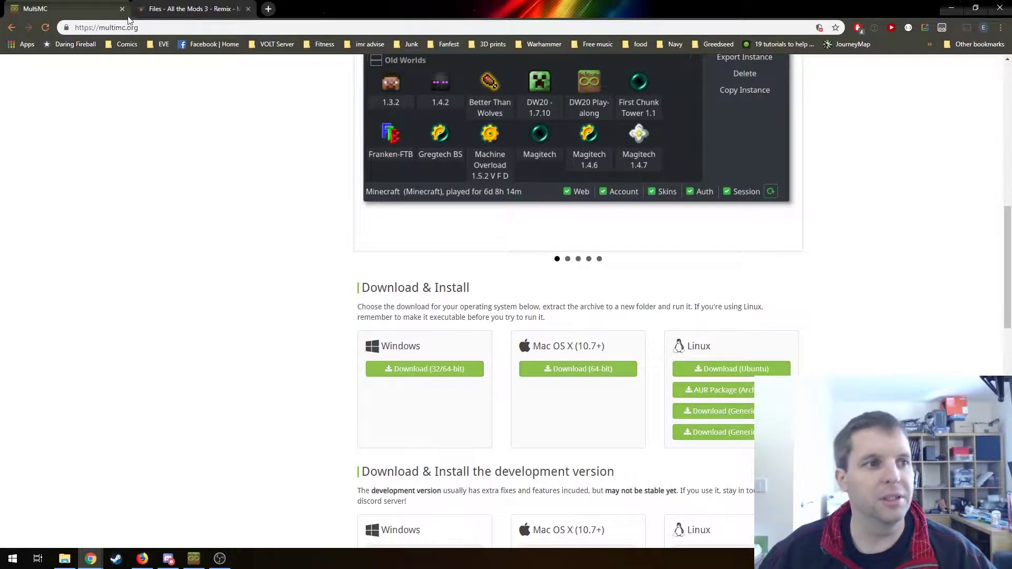
pyautogui.scroll(10, 121, 127)
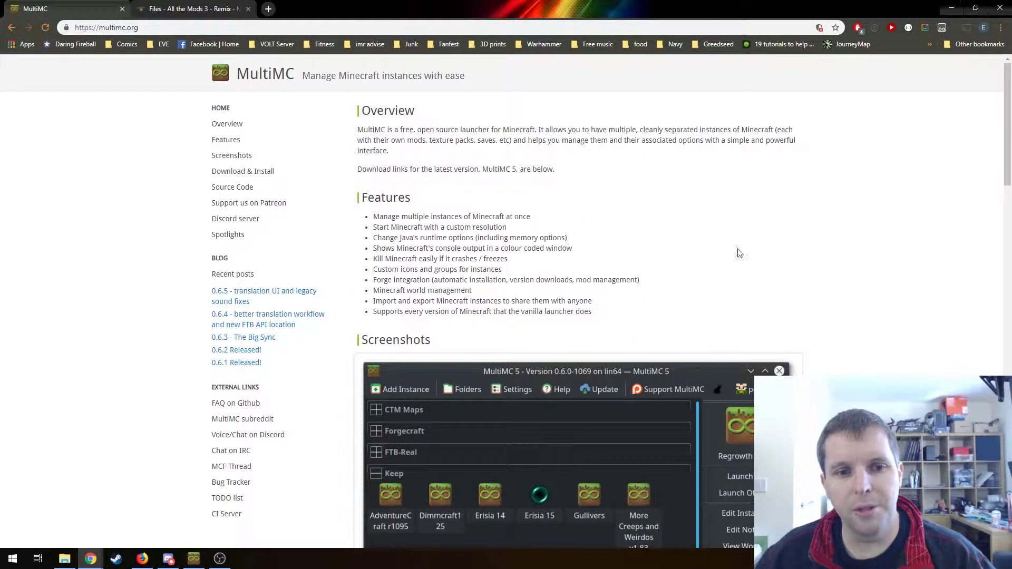
pyautogui.scroll(-9, 796, 258)
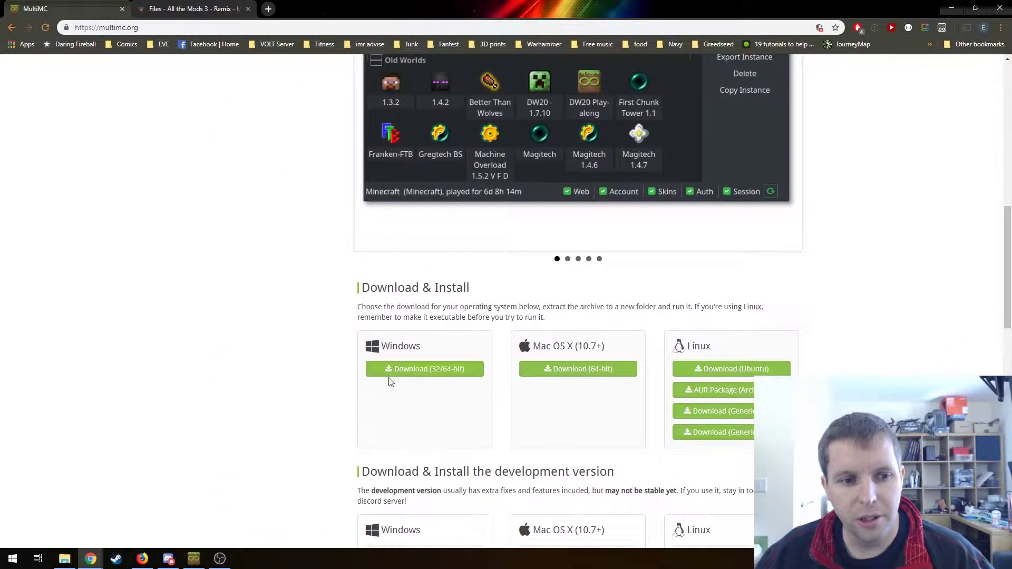
pyautogui.click(446, 372)
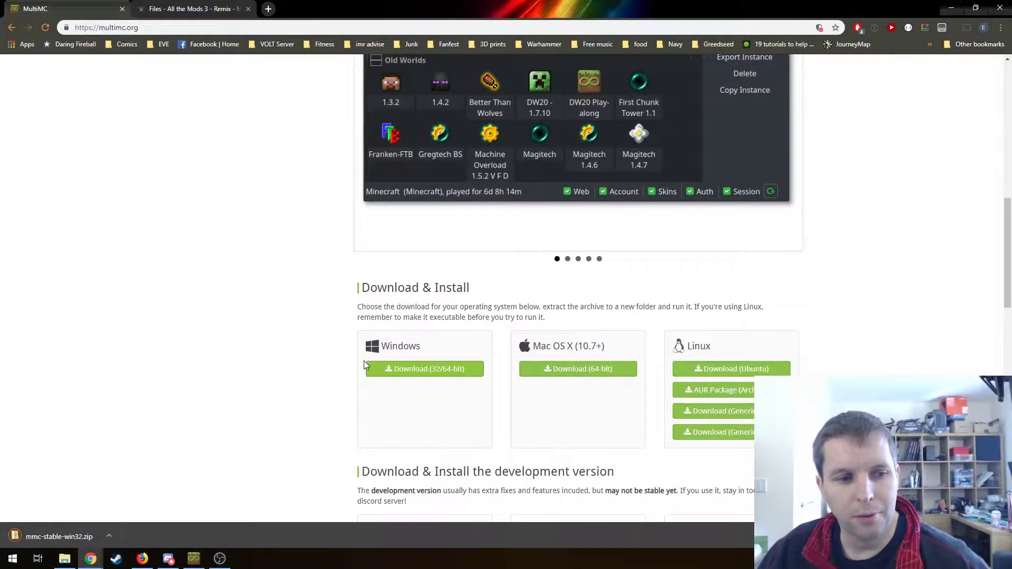
pyautogui.click(72, 544)
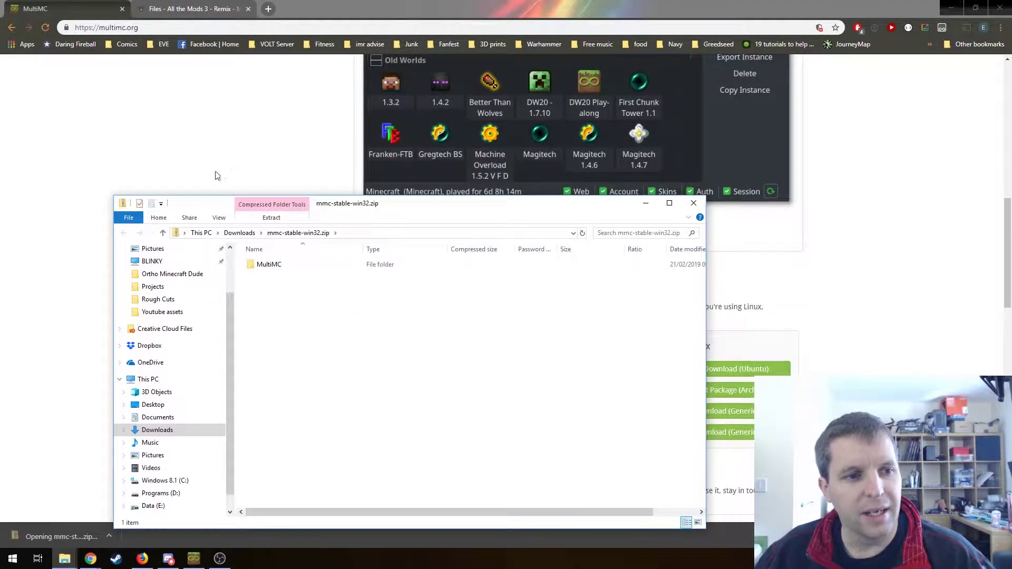
pyautogui.click(239, 232)
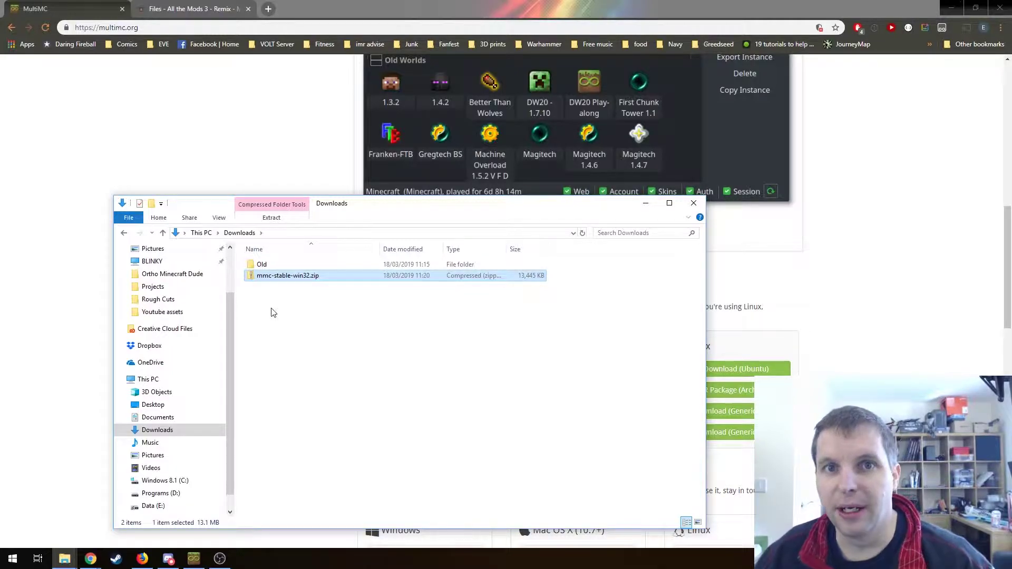
# Step: Download the All the Mods 3 - Remix 1.1.0 release from the modpack's CurseForge files page
pyautogui.click(194, 558)
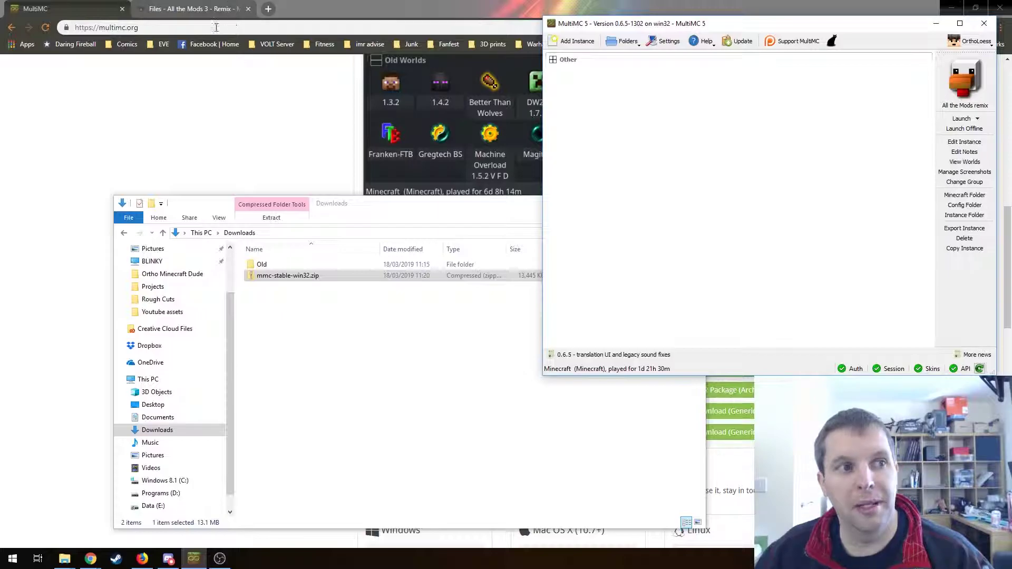
pyautogui.click(199, 12)
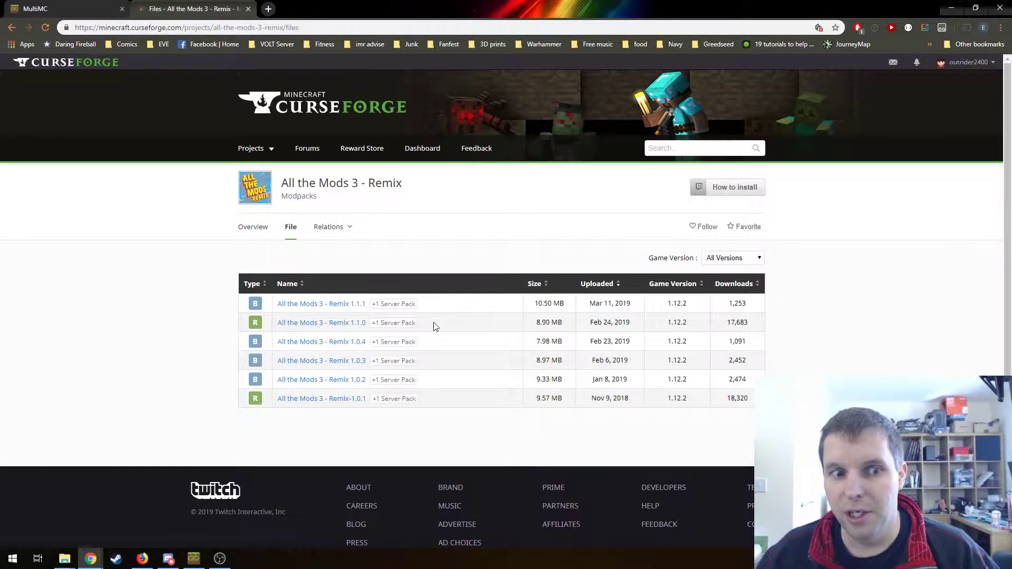
pyautogui.click(313, 324)
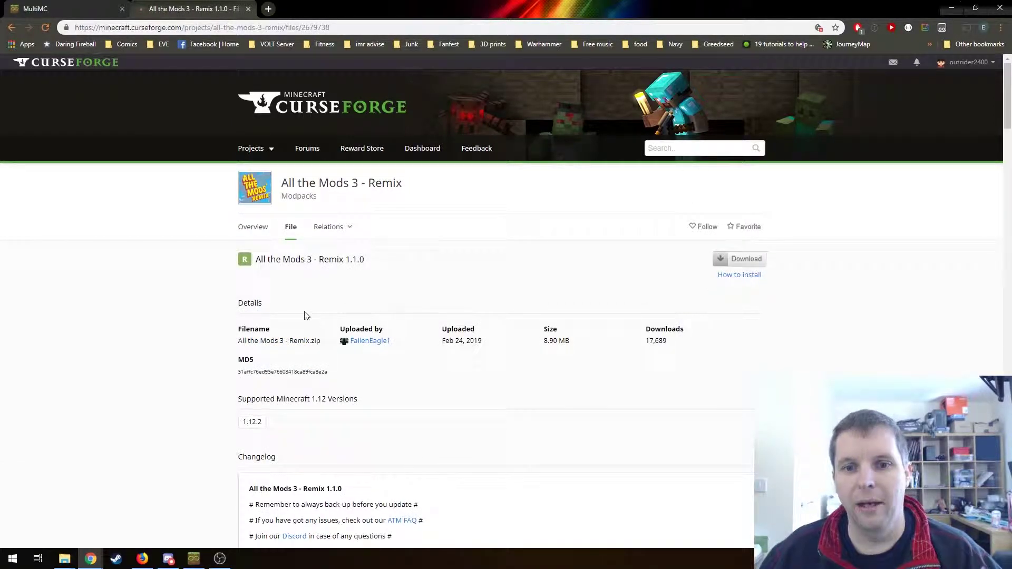
pyautogui.click(760, 261)
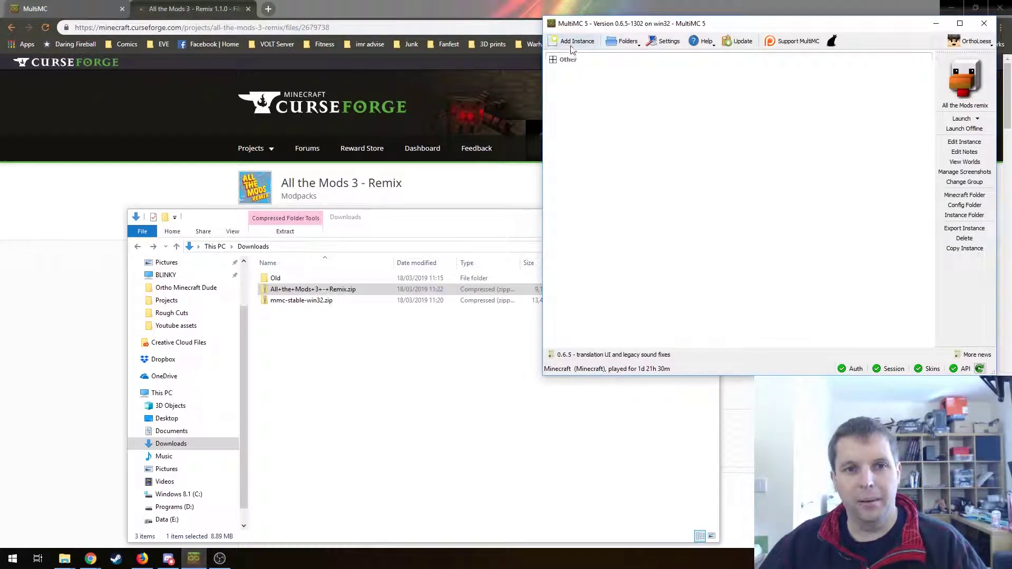
# Step: In MultiMC, set up a new instance imported from zip, named "All the Mods 3 remix" in group "AtM"
pyautogui.click(574, 42)
pyautogui.click(585, 191)
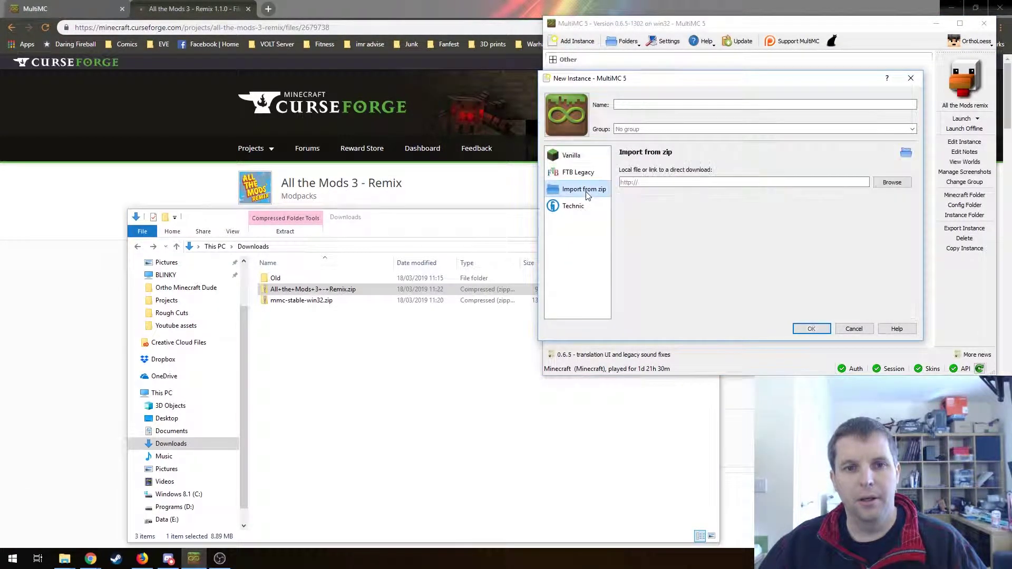
pyautogui.click(647, 104)
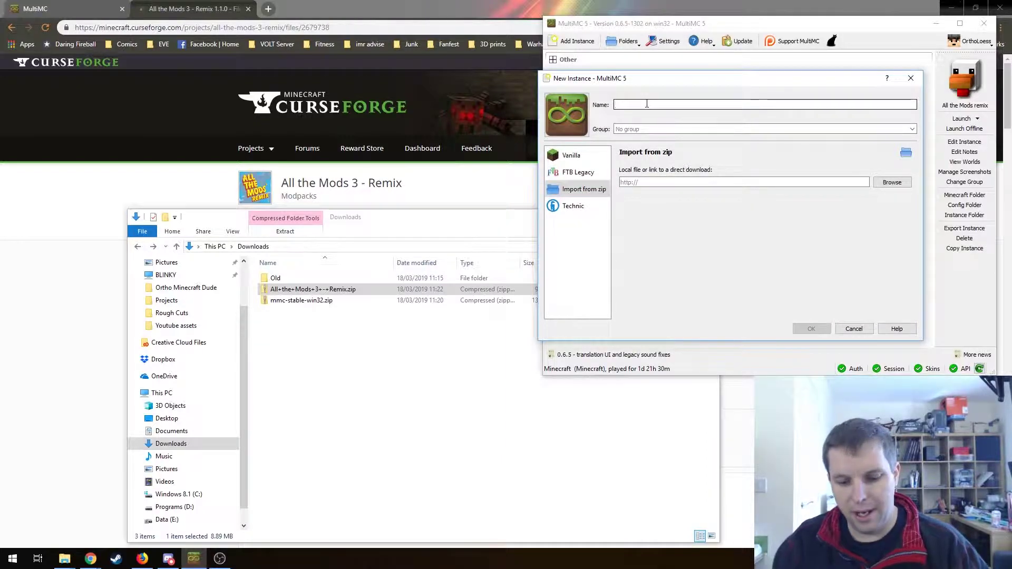
pyautogui.write('All the Mods 3 remix')
pyautogui.press('Tab')
pyautogui.write('AtM')
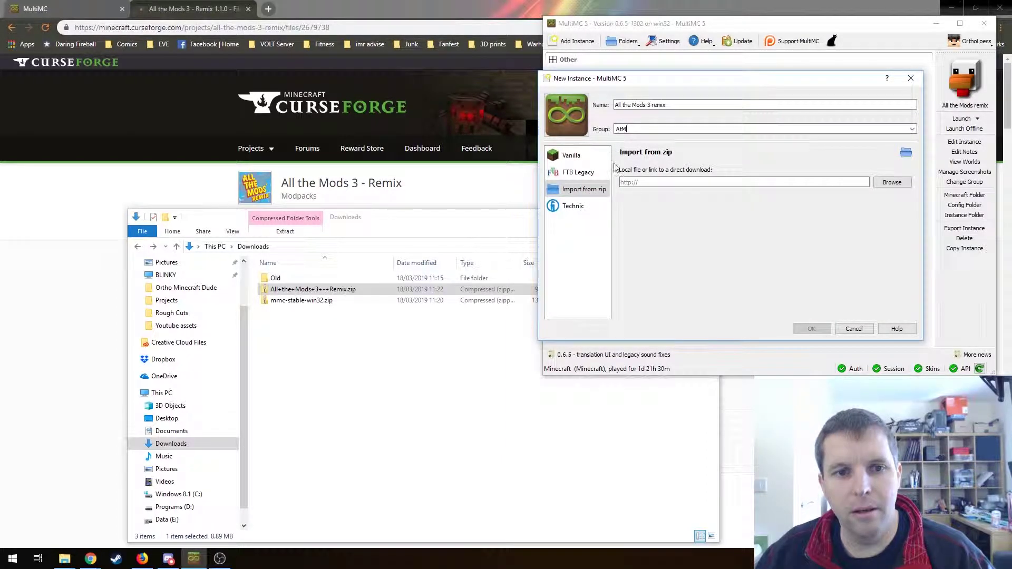
# Step: Choose All+the+Mods+3+-+Remix.zip from Downloads as the modpack source and create the instance
pyautogui.click(886, 182)
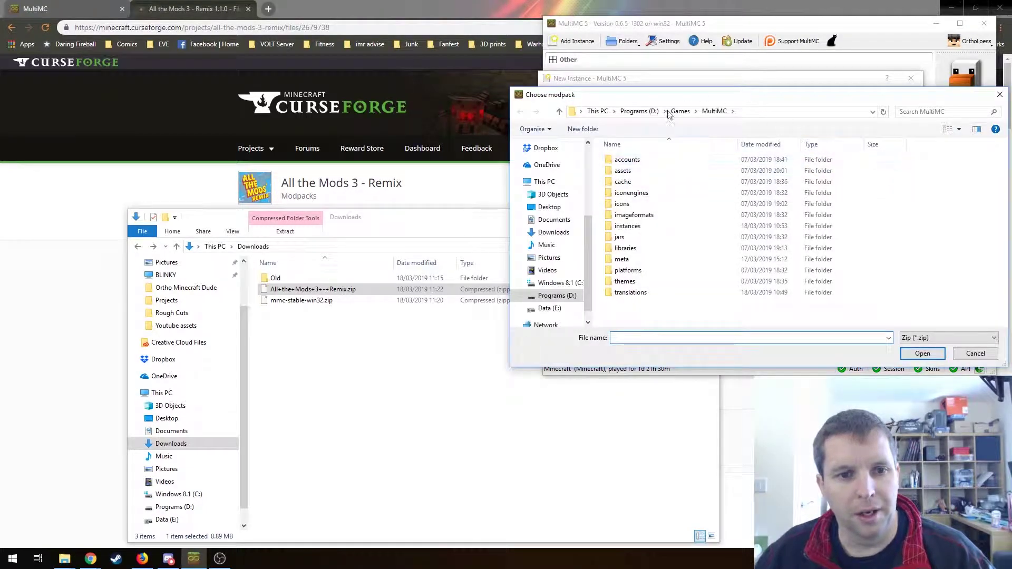
pyautogui.click(554, 232)
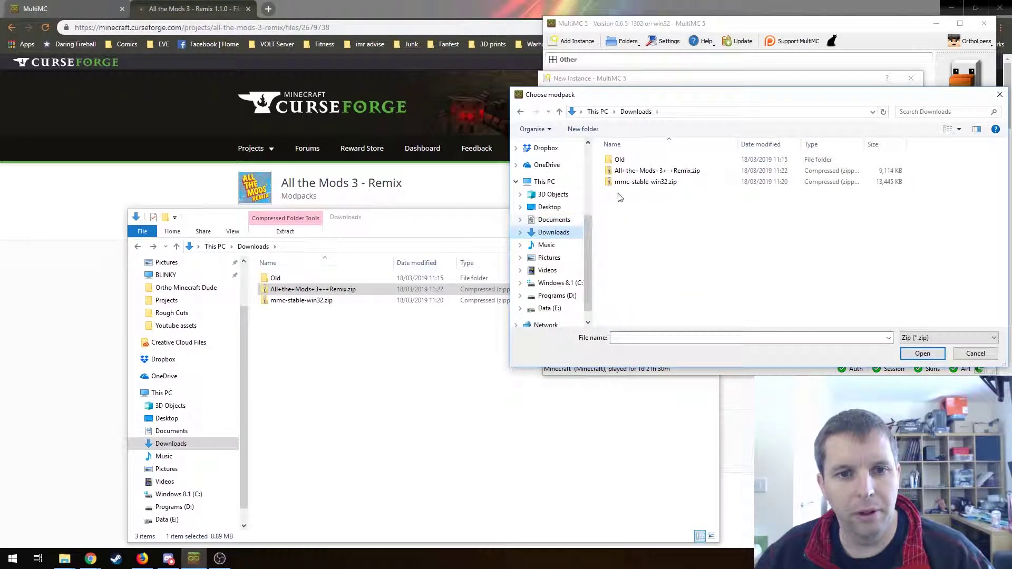
pyautogui.click(659, 171)
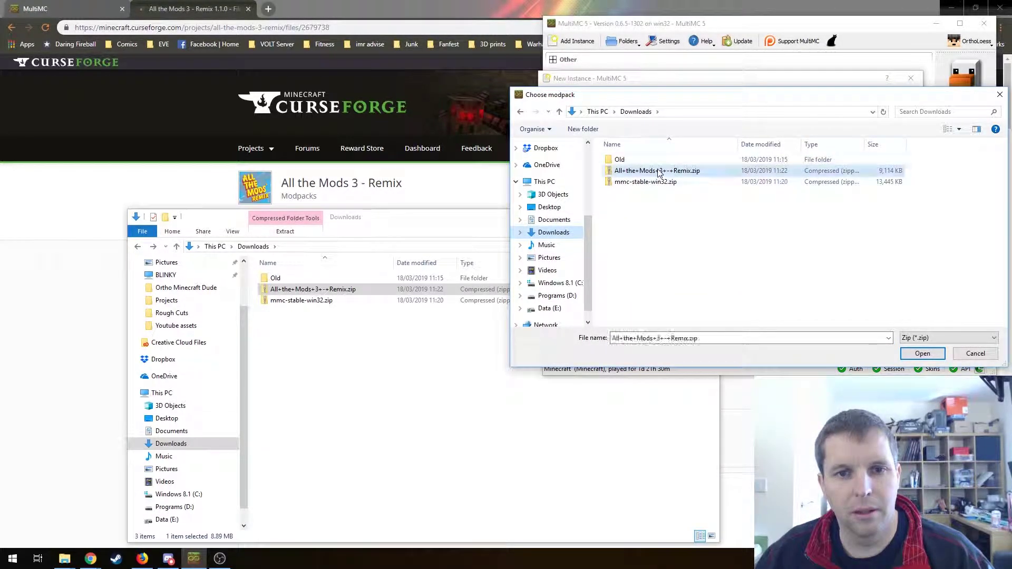
pyautogui.click(922, 354)
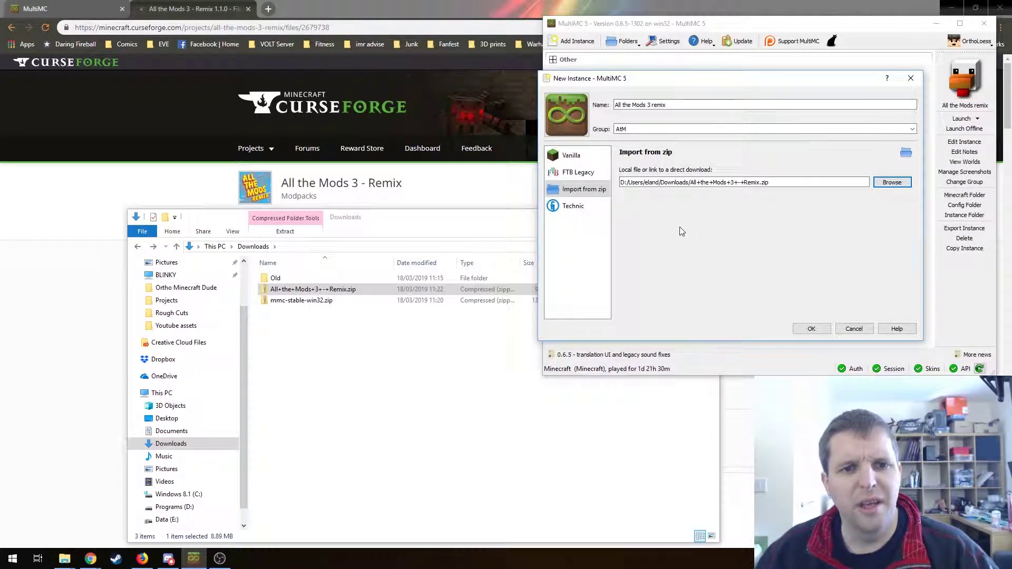
pyautogui.click(801, 329)
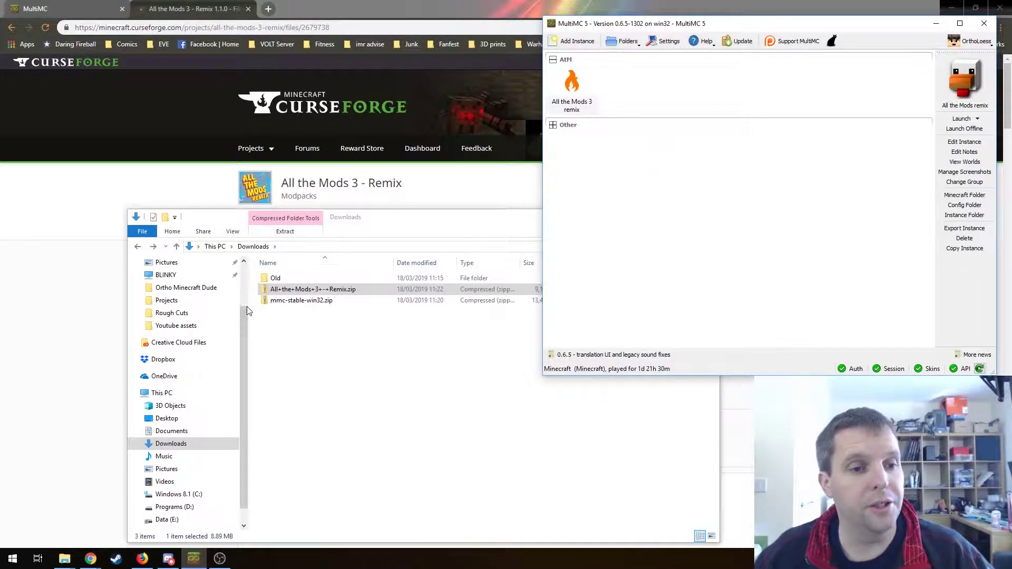
# Step: Import All+the+Mods+3+-+Remix.zip again straight from the Downloads folder window into MultiMC, keeping the suggested instance name
pyautogui.click(315, 359)
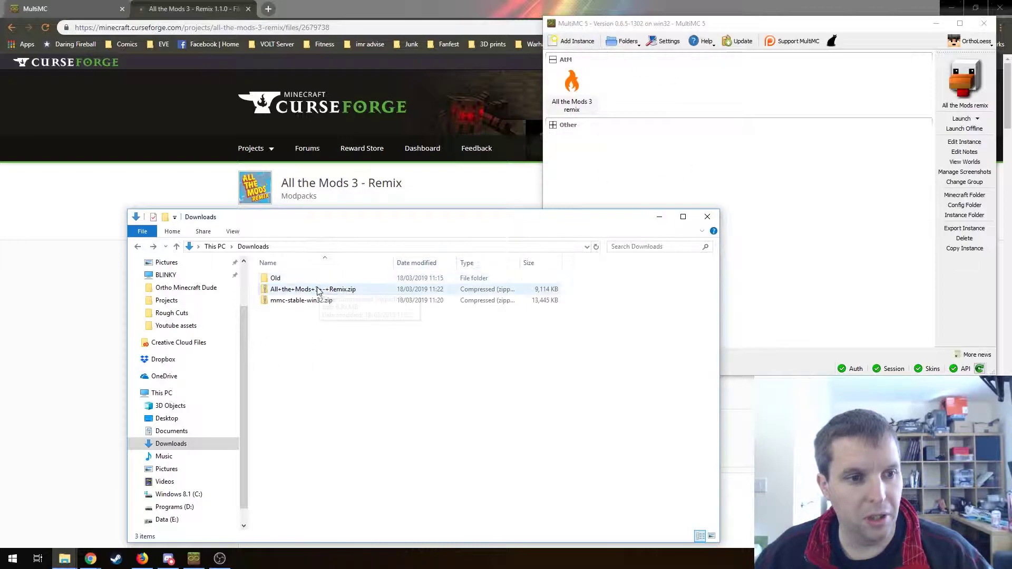
pyautogui.moveTo(319, 291); pyautogui.dragTo(738, 106)
pyautogui.click(762, 86)
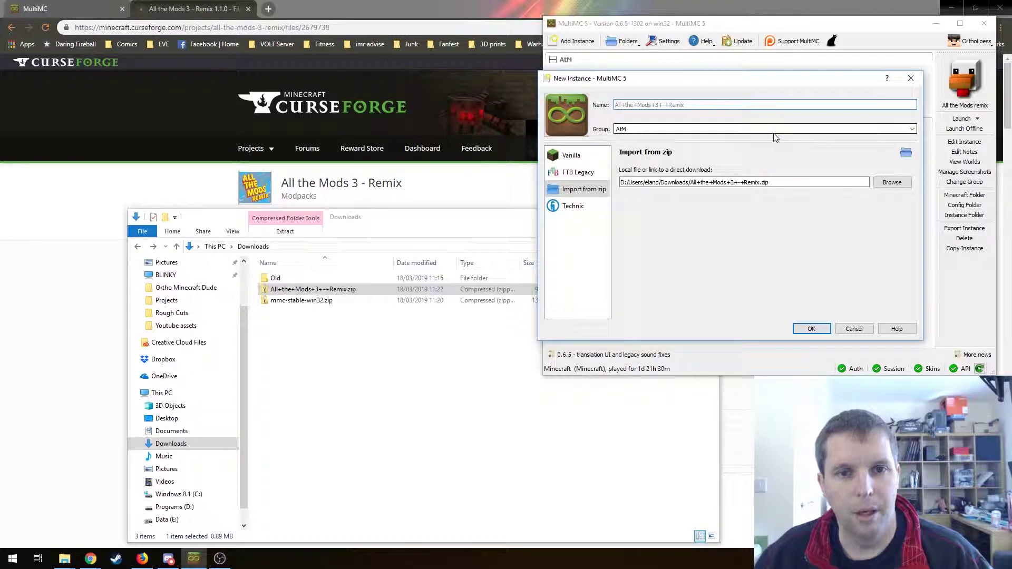
pyautogui.click(628, 105)
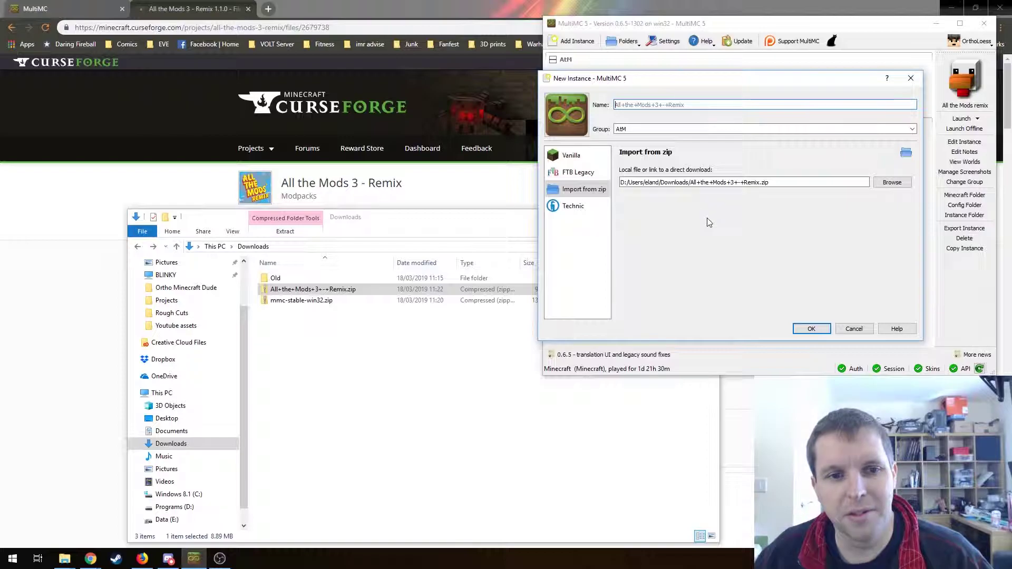
pyautogui.press('Return')
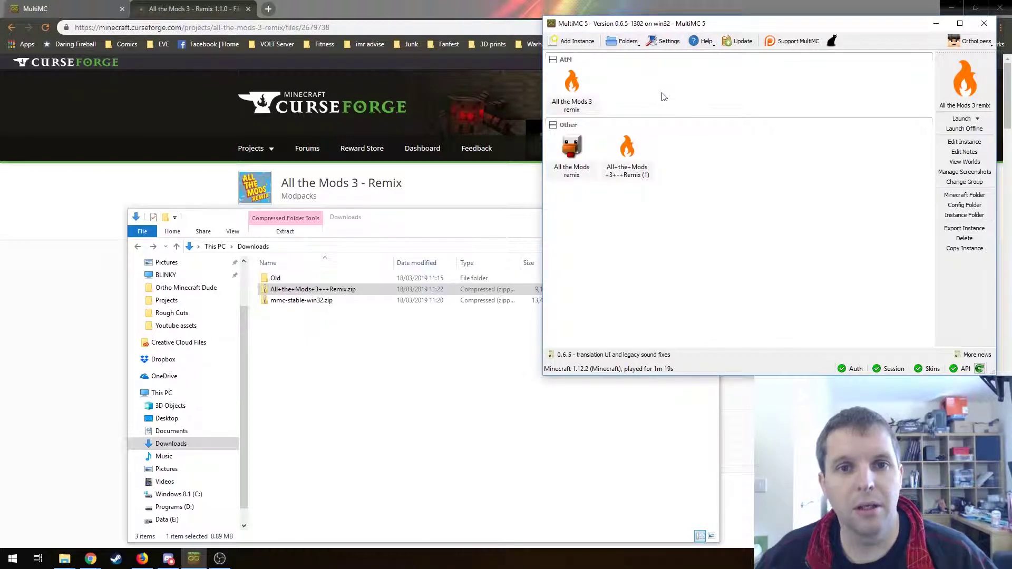
# Step: Paste the copied JVM arguments ending in -Ddeployment.trace.level=all into MultiMC's Java settings and close the settings
pyautogui.click(666, 41)
pyautogui.click(620, 115)
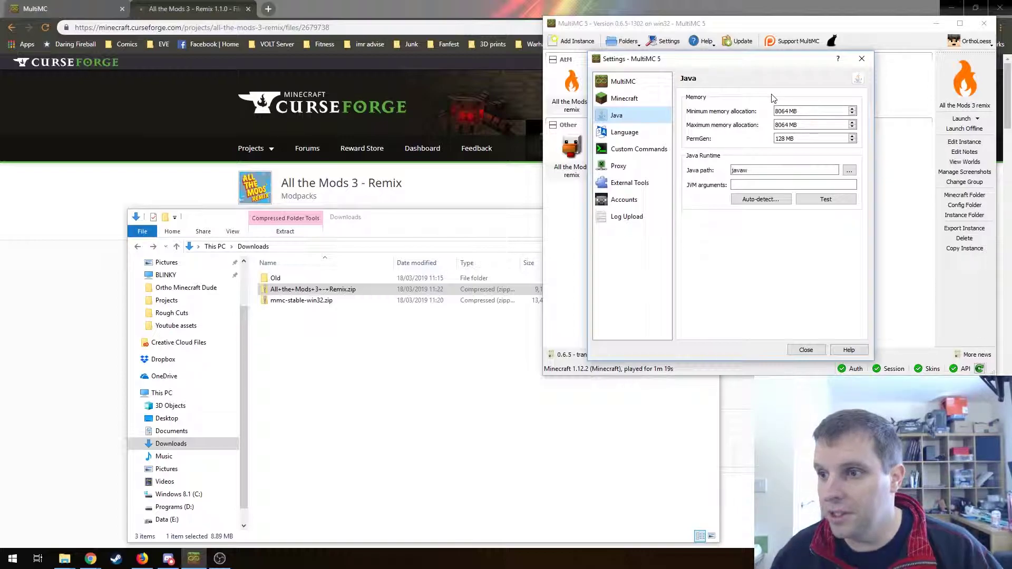
pyautogui.click(742, 186)
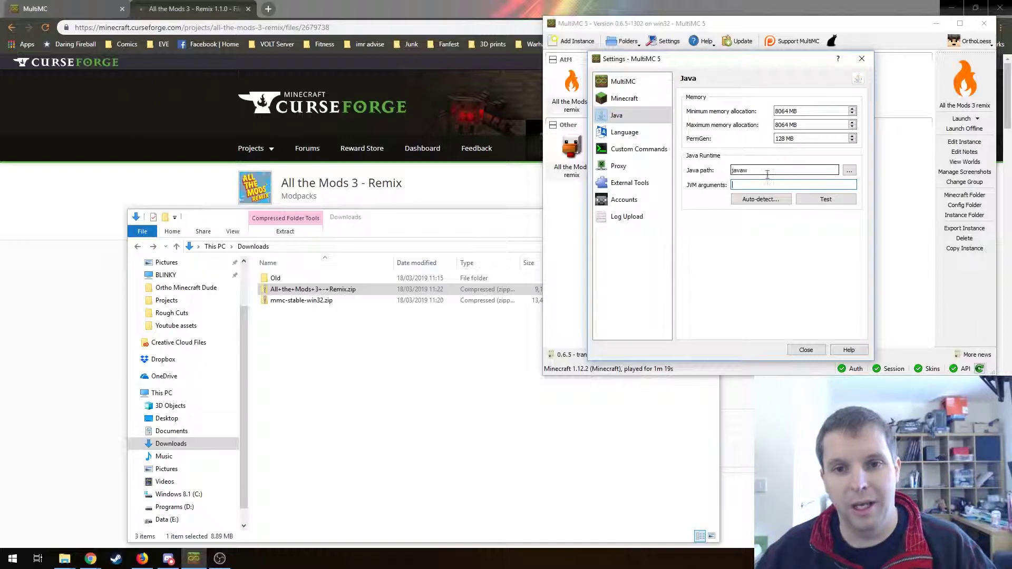
pyautogui.hotkey('ctrl', 'v')
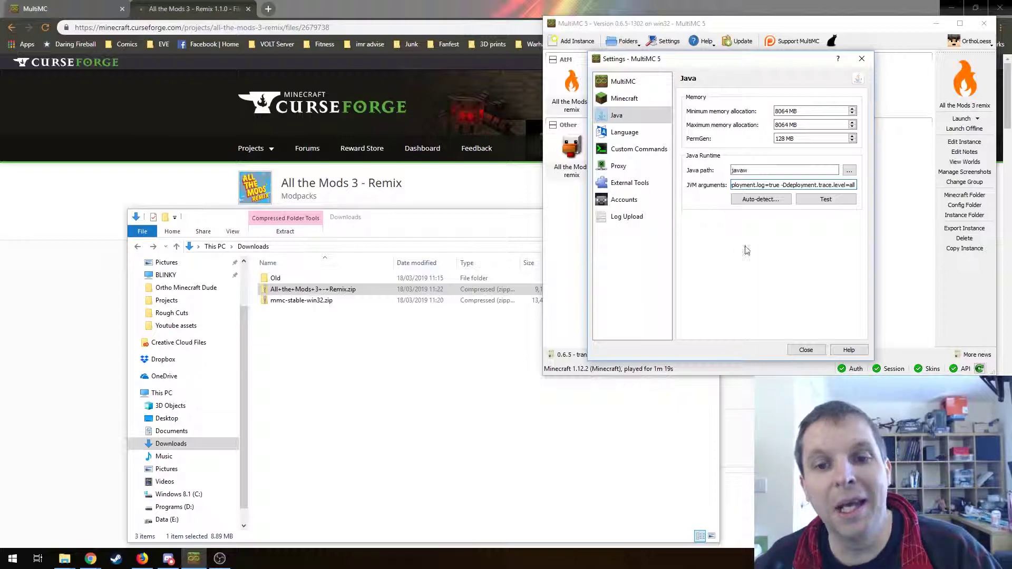
pyautogui.moveTo(804, 187); pyautogui.dragTo(709, 183)
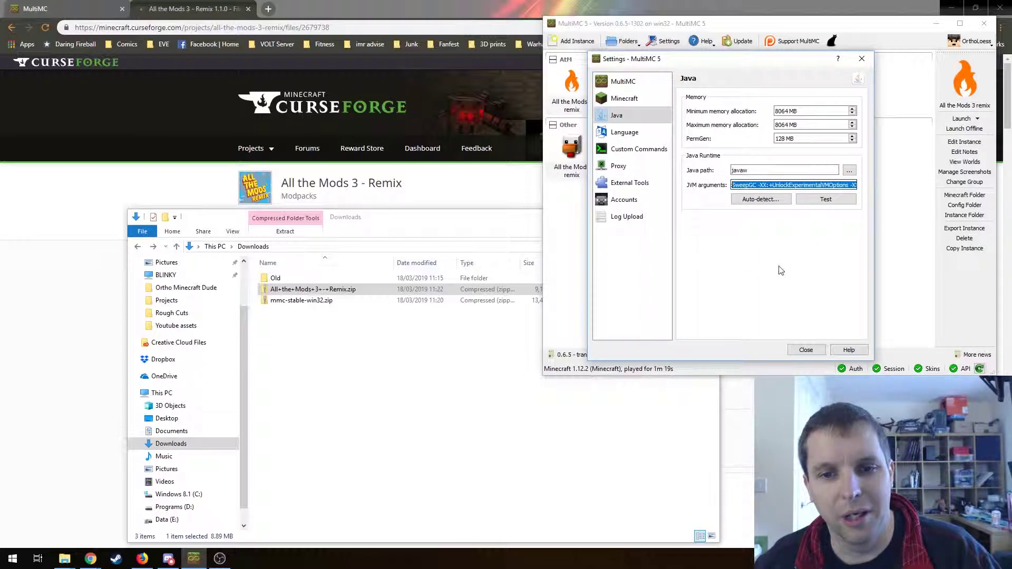
pyautogui.click(735, 256)
pyautogui.press('Escape')
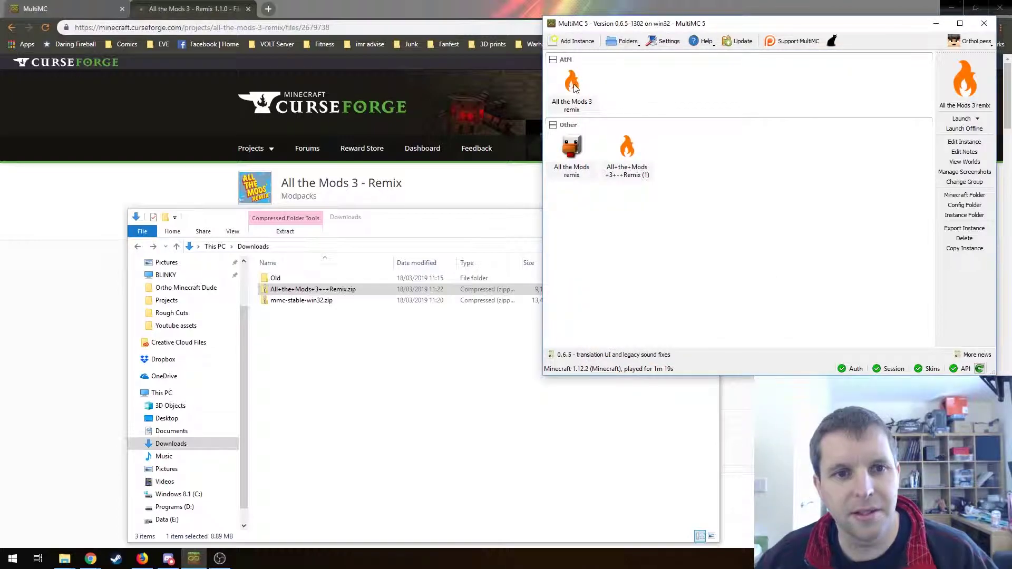